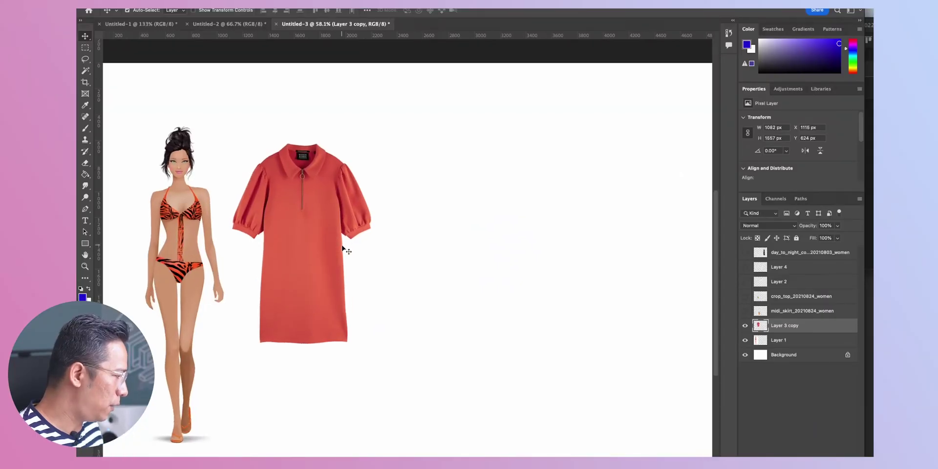
Step: Scale the red dress to about 63%, place it over the model's body, and set its layer opacity to 70%
scroll(342, 246, left, 5)
click(336, 212)
click(463, 193)
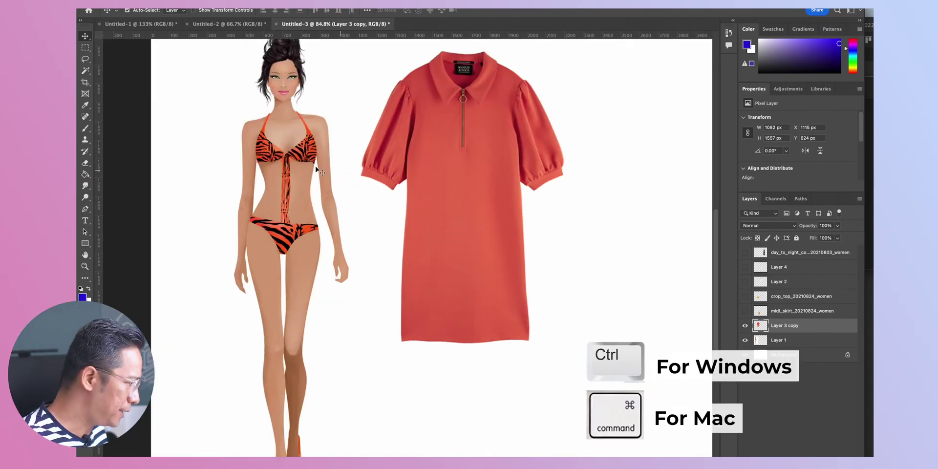
click(286, 167)
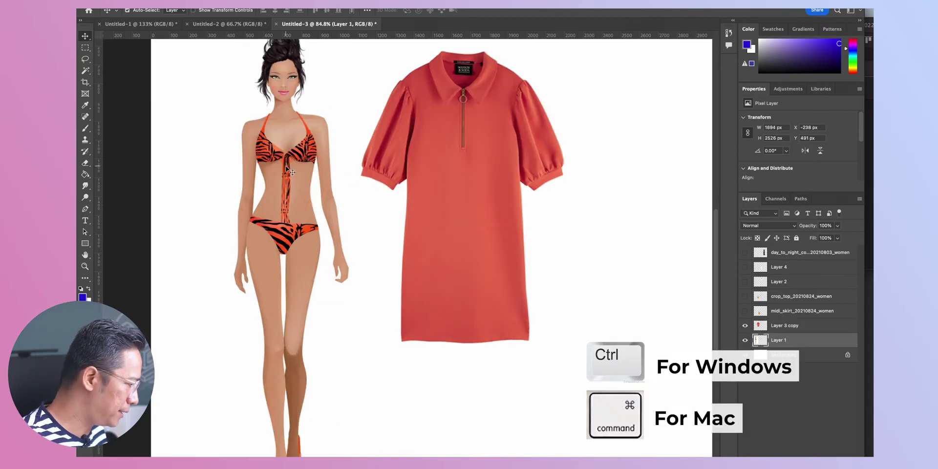
click(473, 132)
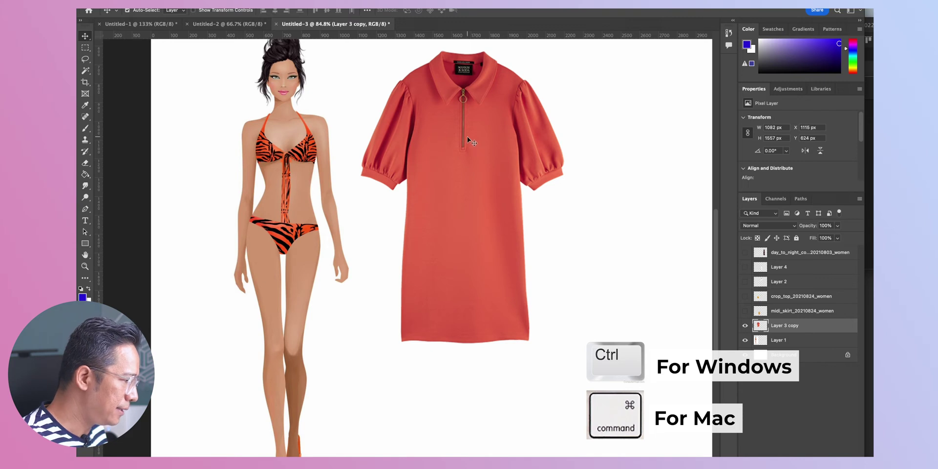
key(ctrl+t)
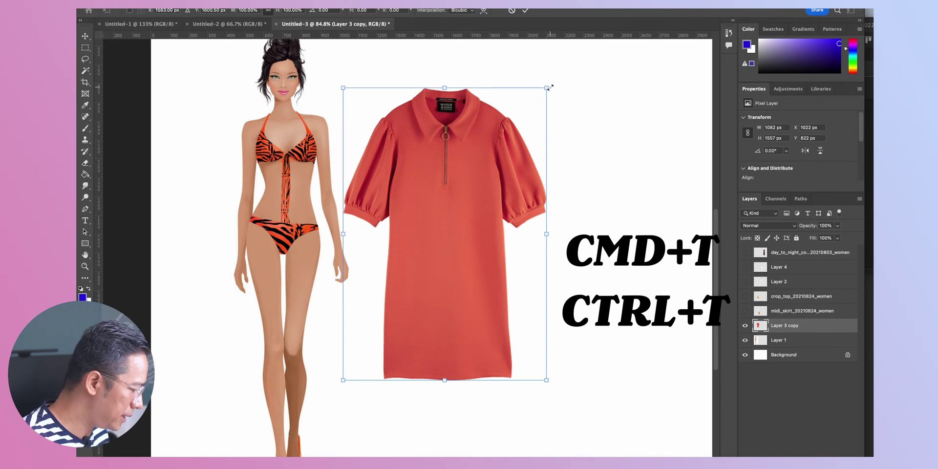
drag(550, 88, 475, 194)
drag(414, 269, 291, 176)
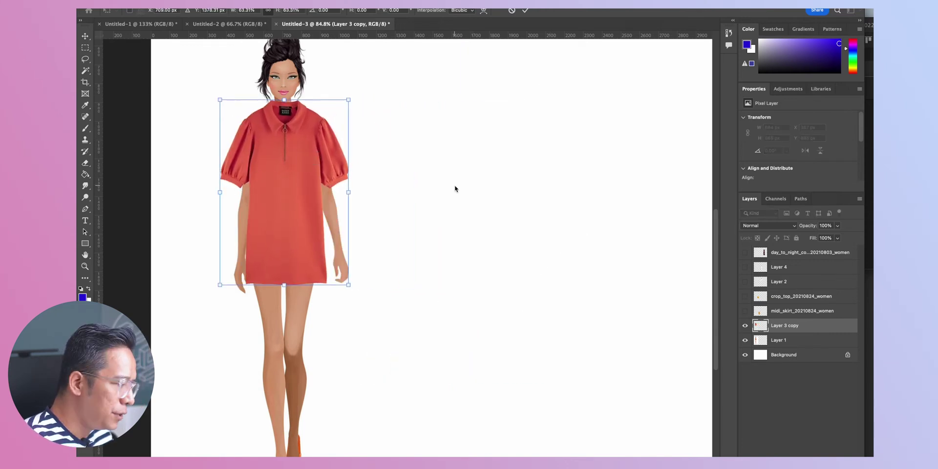
click(838, 226)
drag(838, 238, 825, 239)
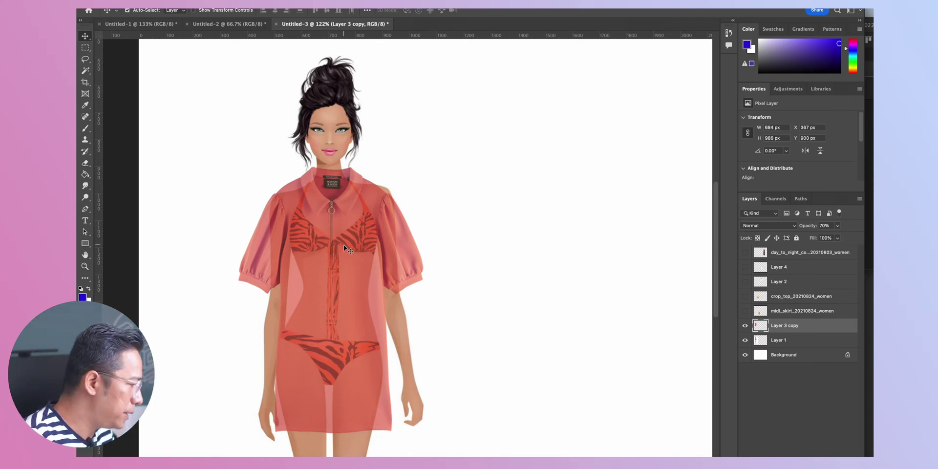
Step: Puppet Warp the dress with pins at the chest, waist and neckline, lowering the collar slightly onto the model's neck
click(143, 1)
mouse_move(166, 3)
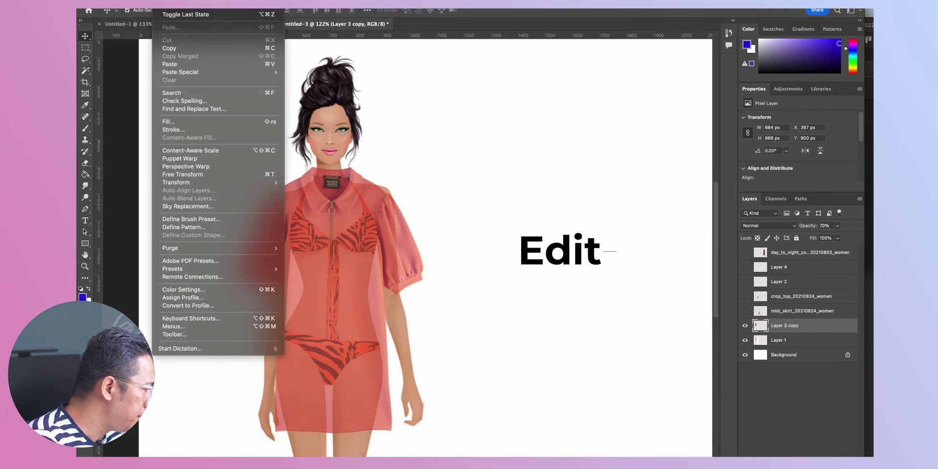
click(185, 159)
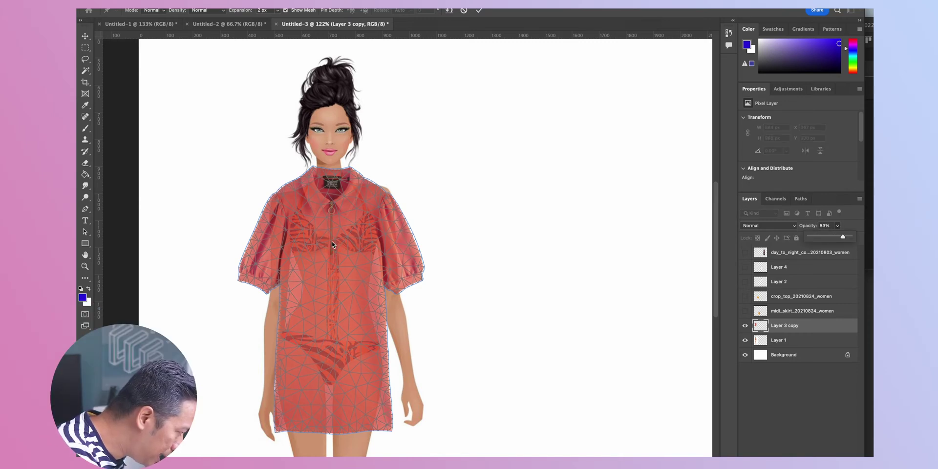
click(331, 243)
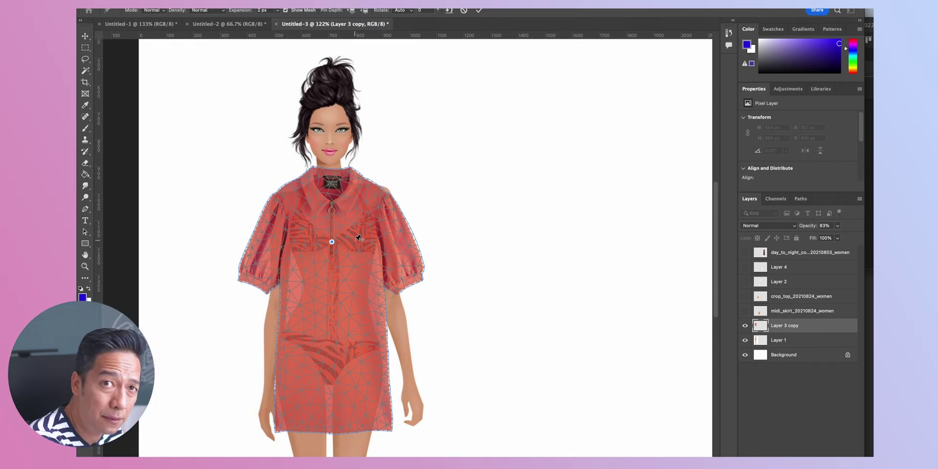
click(333, 307)
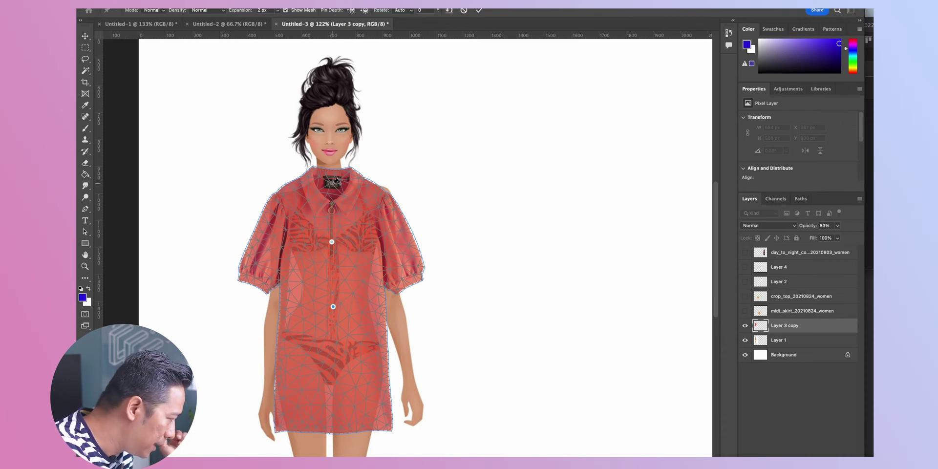
click(331, 187)
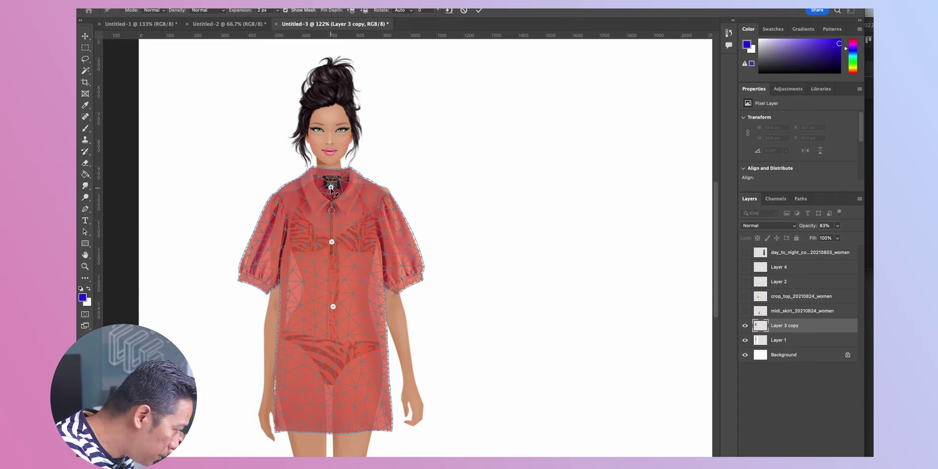
drag(331, 187, 330, 193)
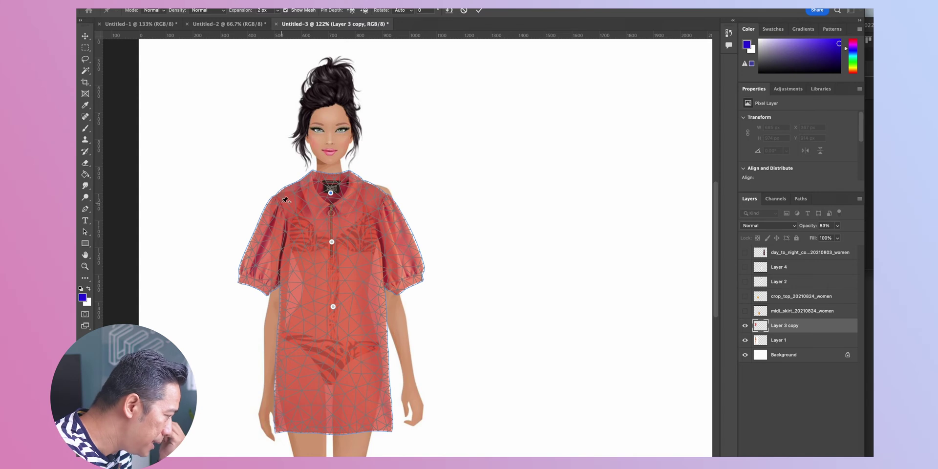
Step: Pin both armholes of the dress and pull the sleeve and waist on the image's left side inward to the figure
drag(284, 220, 282, 221)
drag(377, 224, 382, 223)
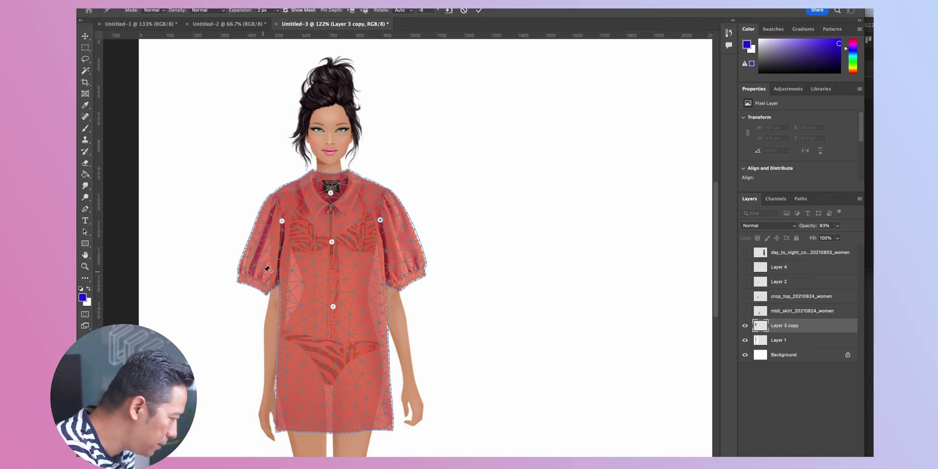
click(263, 268)
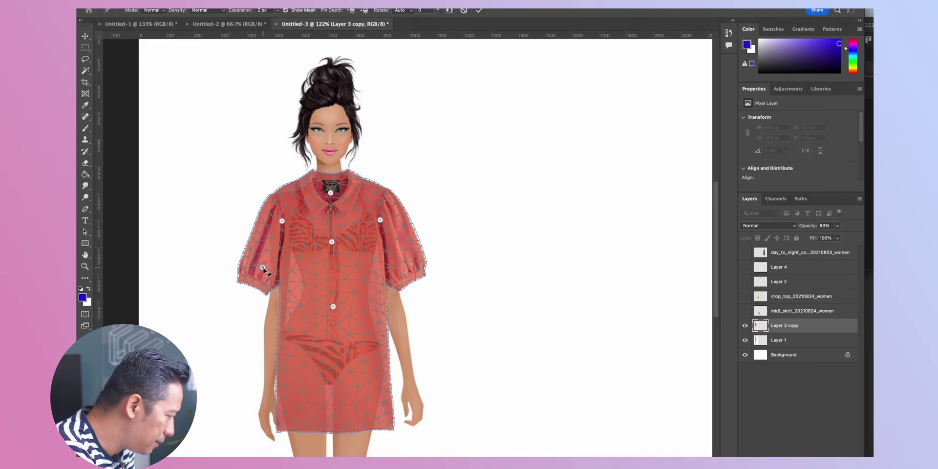
drag(263, 268, 298, 281)
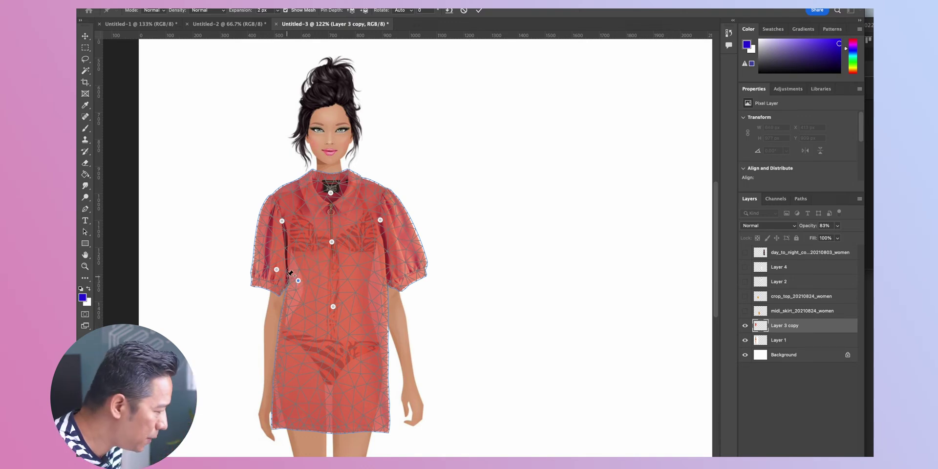
drag(298, 281, 310, 279)
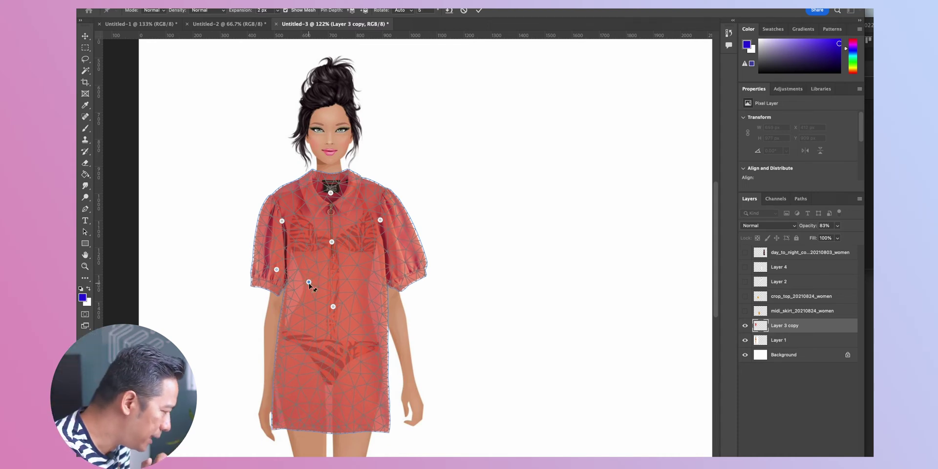
drag(309, 281, 284, 271)
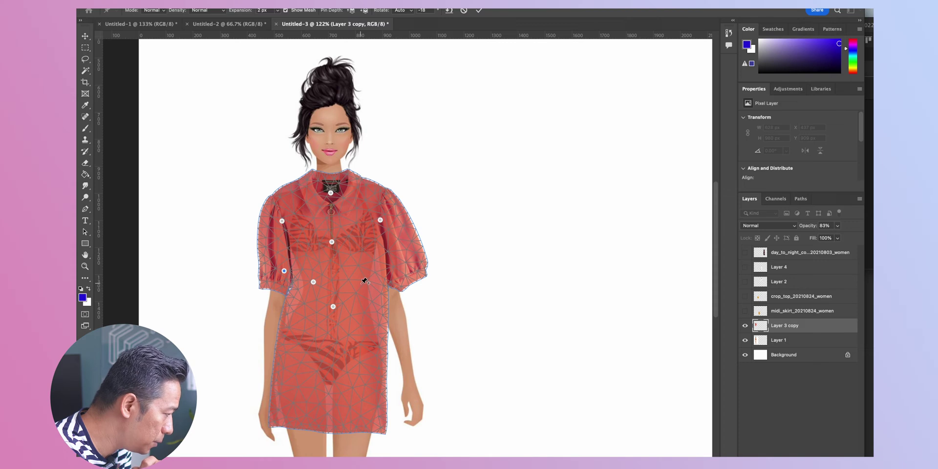
Step: Pin the waist and sleeve on the image's right side and move both inward to match the model's body and arm
click(361, 283)
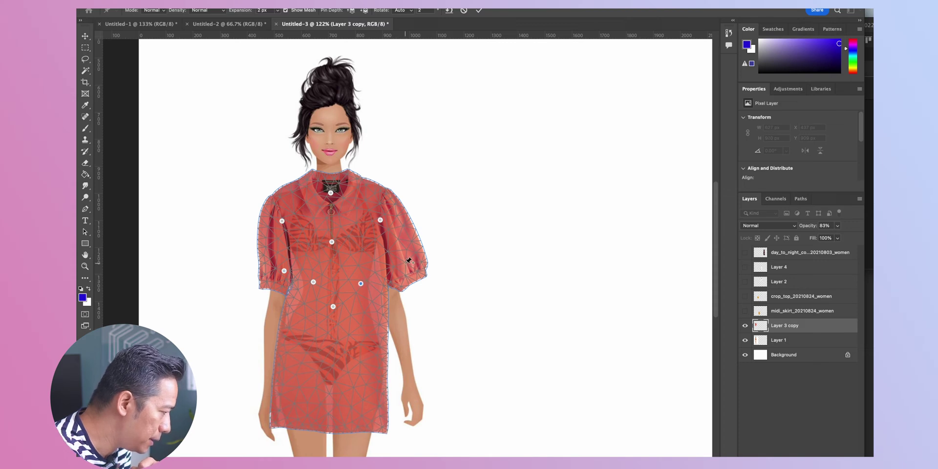
click(401, 261)
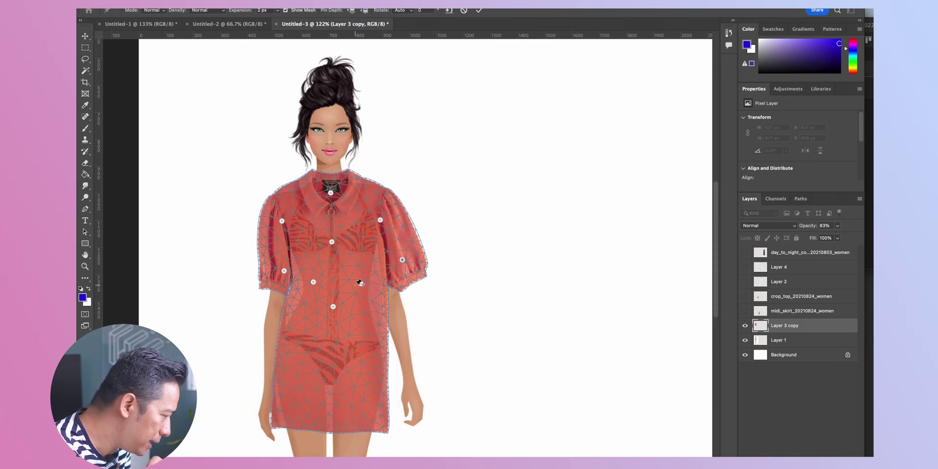
drag(361, 283, 349, 285)
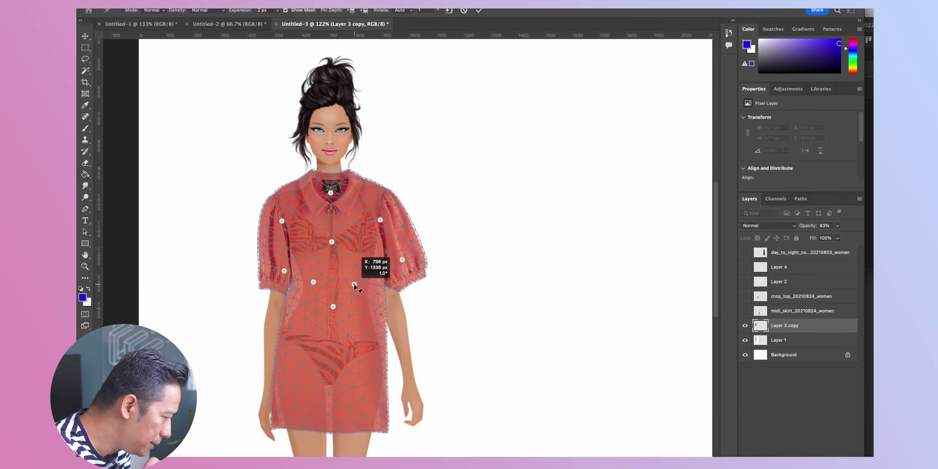
drag(401, 261, 385, 268)
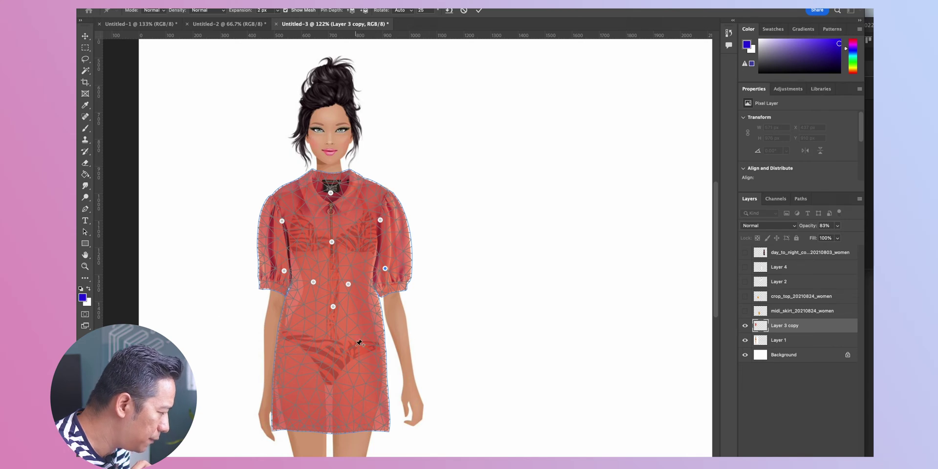
Step: Pin the skirt of the dress near the middle of the hips and shift it slightly toward the image's left
click(289, 367)
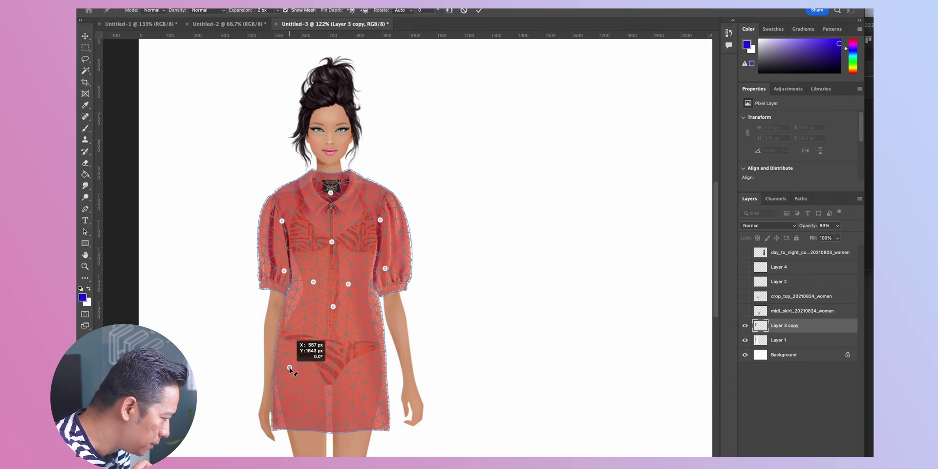
alt+click(289, 368)
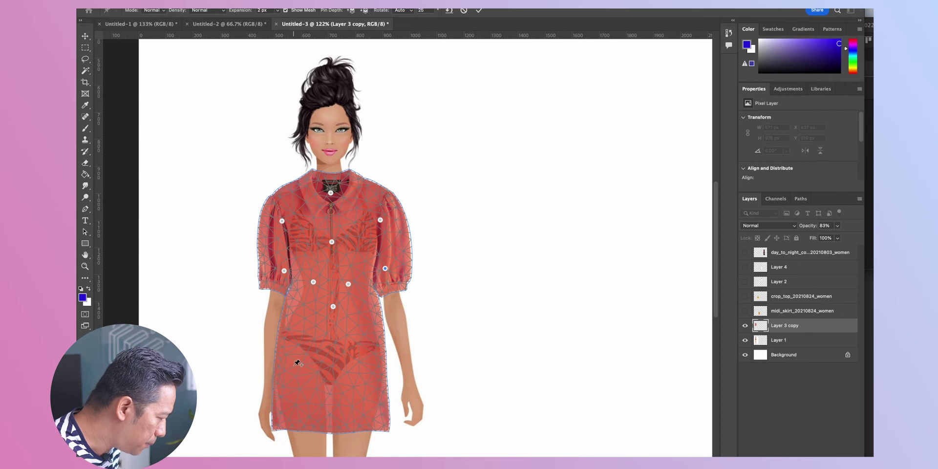
click(323, 368)
drag(323, 368, 319, 369)
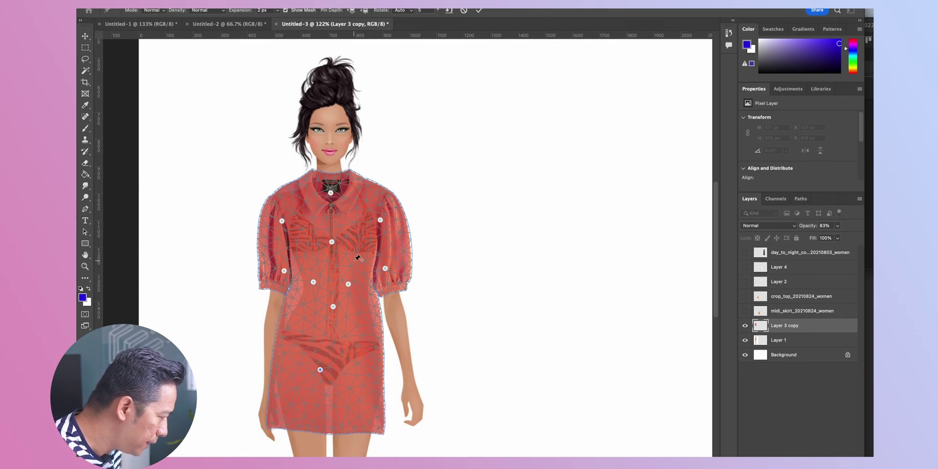
Step: Add warp pins beside the left bust and at both sleeve cuffs, nudging the cuffs inward around the arms
scroll(359, 255, up, 1)
scroll(359, 255, up, 3)
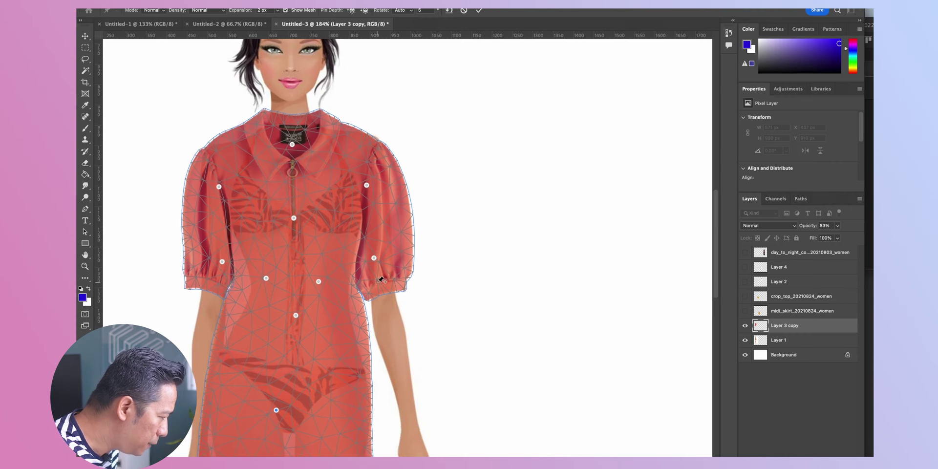
scroll(375, 270, up, 1)
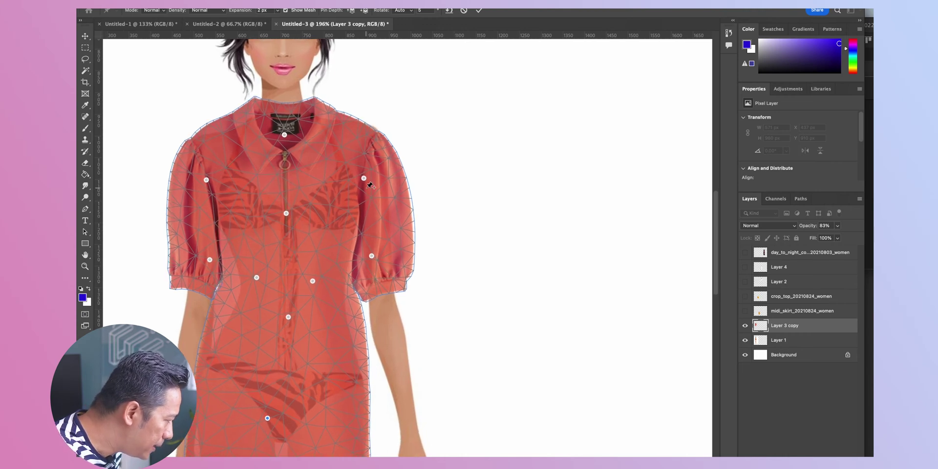
drag(223, 216, 223, 217)
click(184, 266)
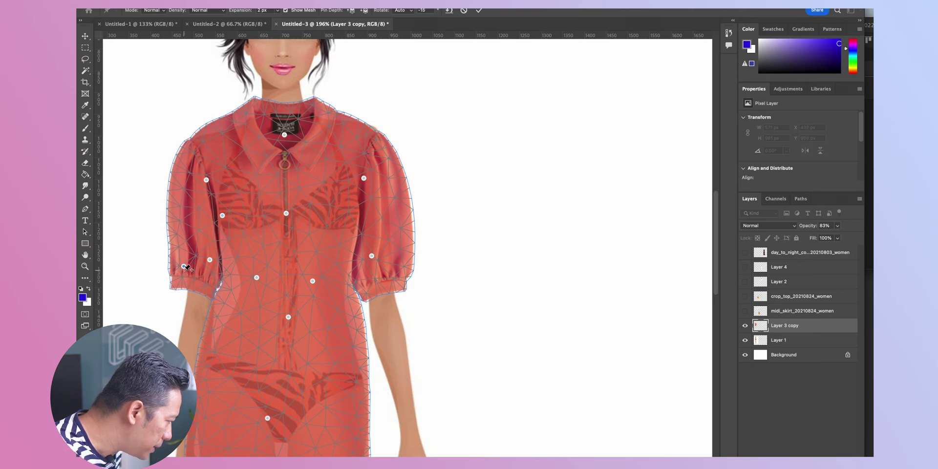
drag(187, 268, 189, 268)
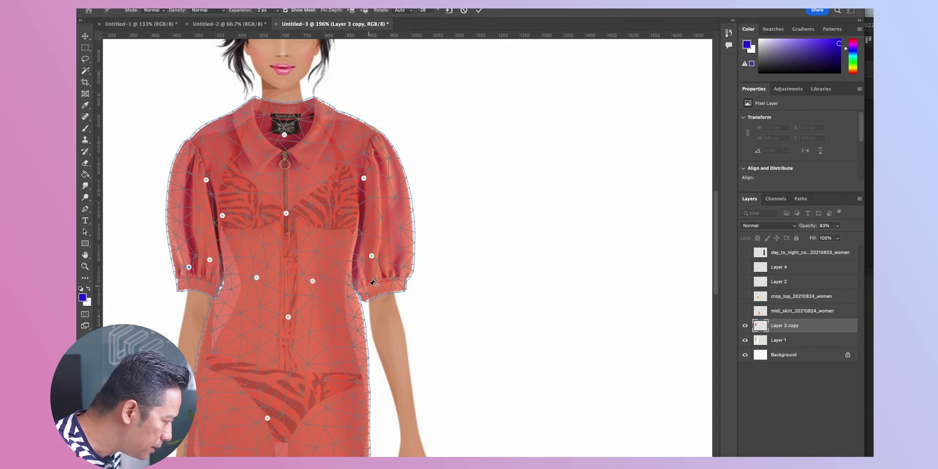
click(370, 285)
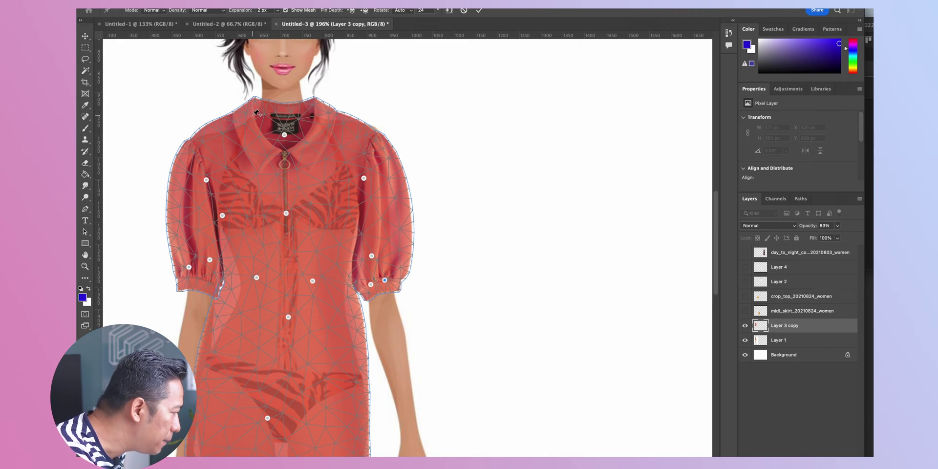
Step: Pin both sides of the collar, narrow it around the model's neck, and commit the Puppet Warp
drag(254, 116, 301, 116)
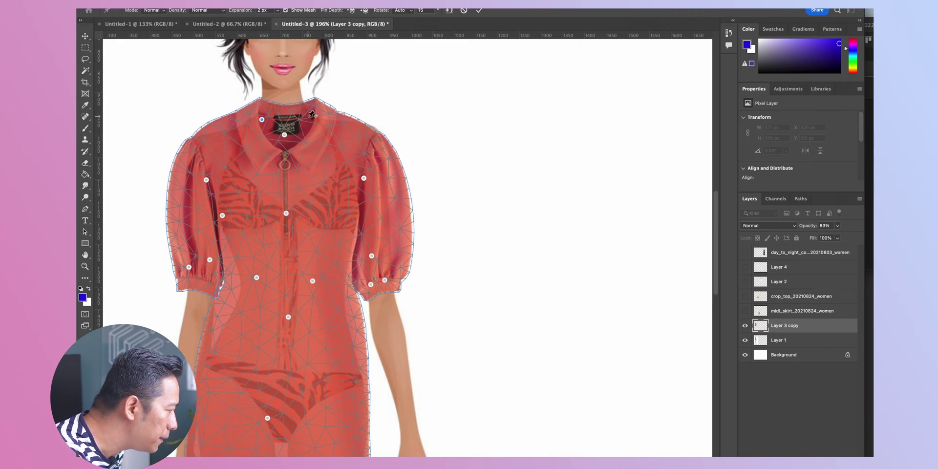
click(311, 117)
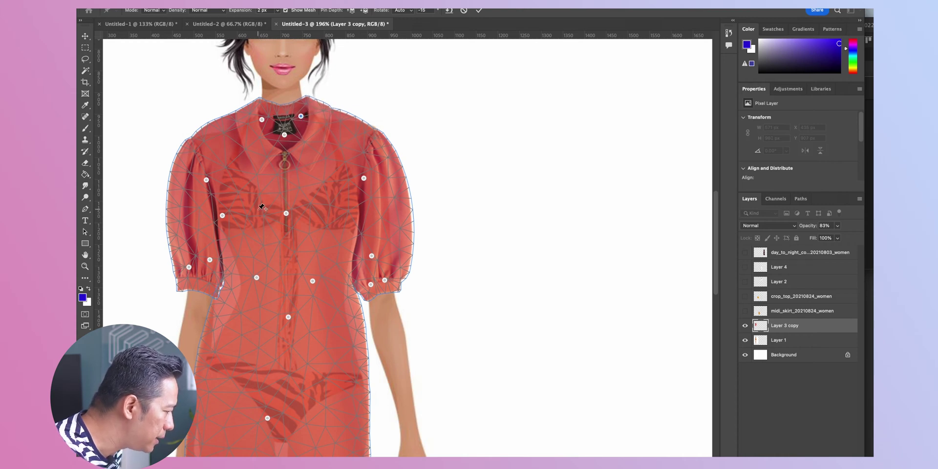
scroll(334, 349, down, 5)
scroll(334, 348, down, 1)
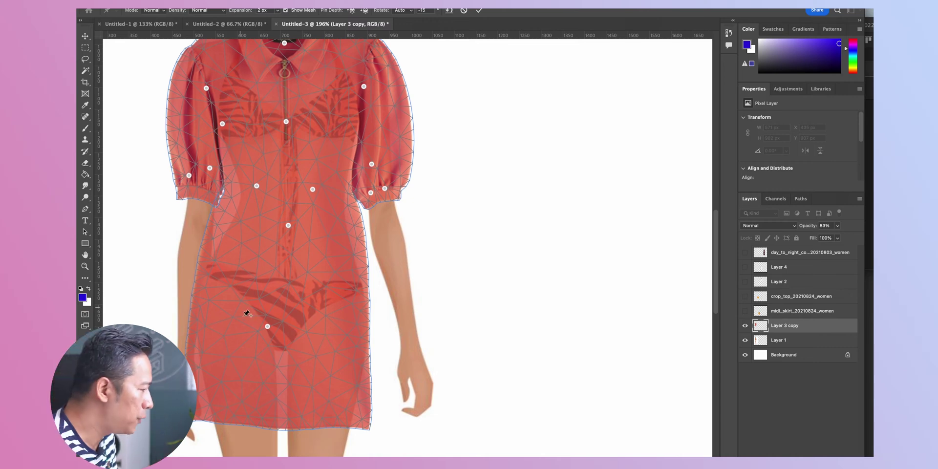
scroll(249, 310, up, 2)
key(Return)
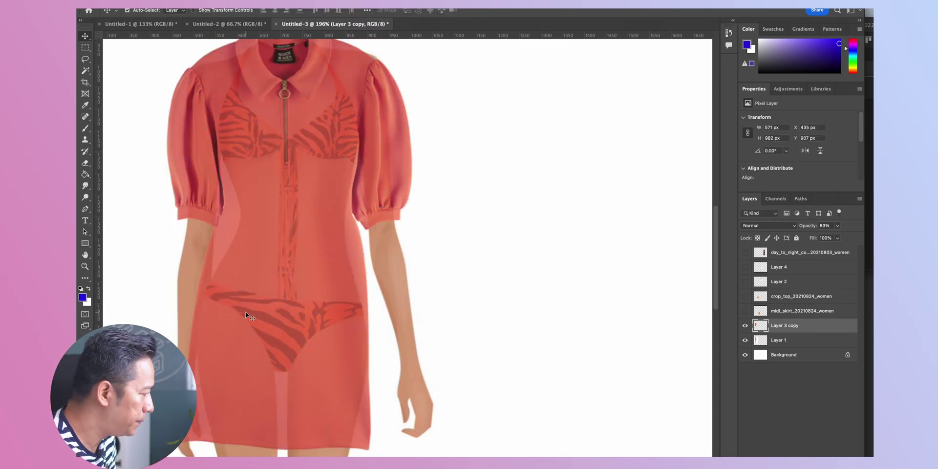
Step: Set the dress layer's opacity to 72% and add a layer mask to it
click(837, 227)
drag(840, 239, 834, 239)
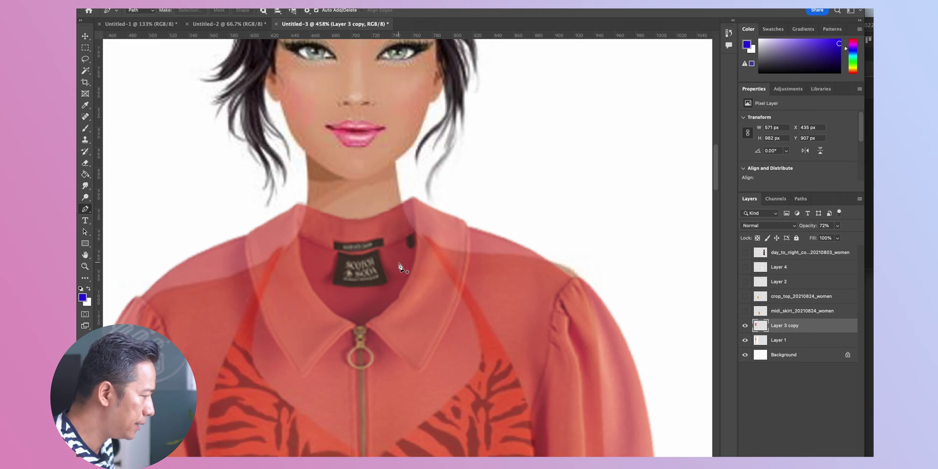
scroll(399, 266, down, 5)
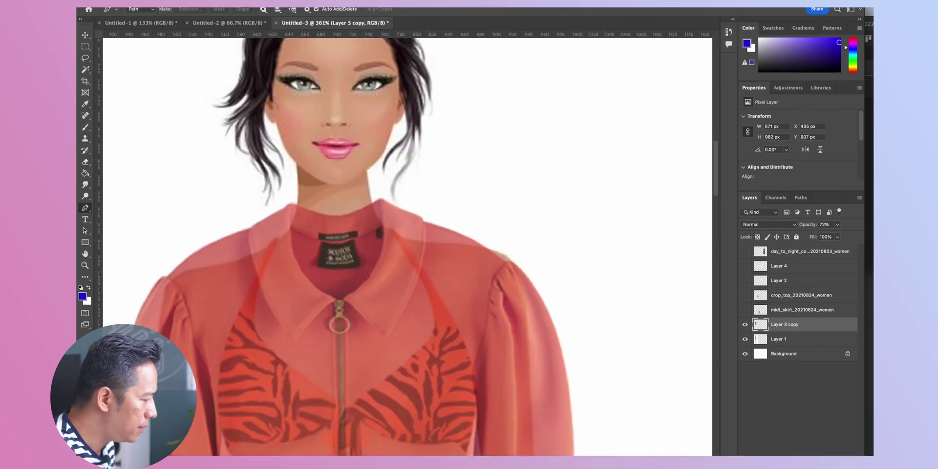
click(797, 461)
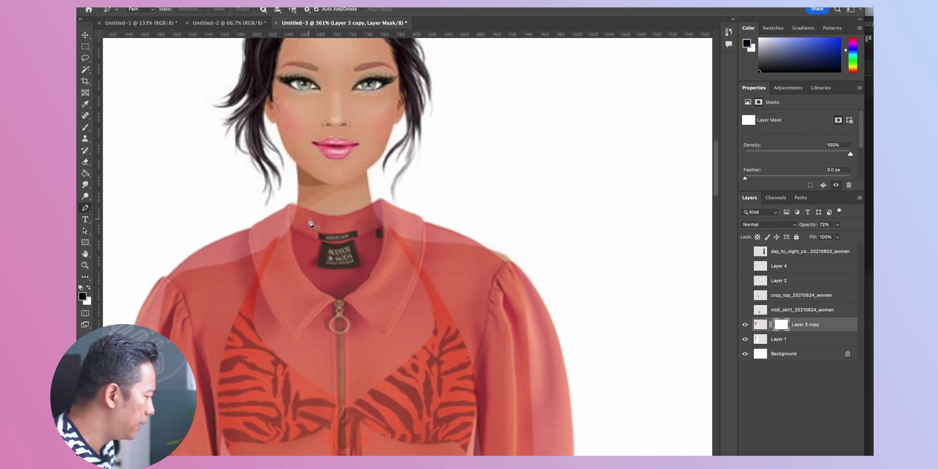
Step: Trace the neck opening inside the dress collar with the Pen tool and turn the path into a selection with 0-pixel feather
scroll(301, 217, up, 2)
scroll(271, 210, up, 2)
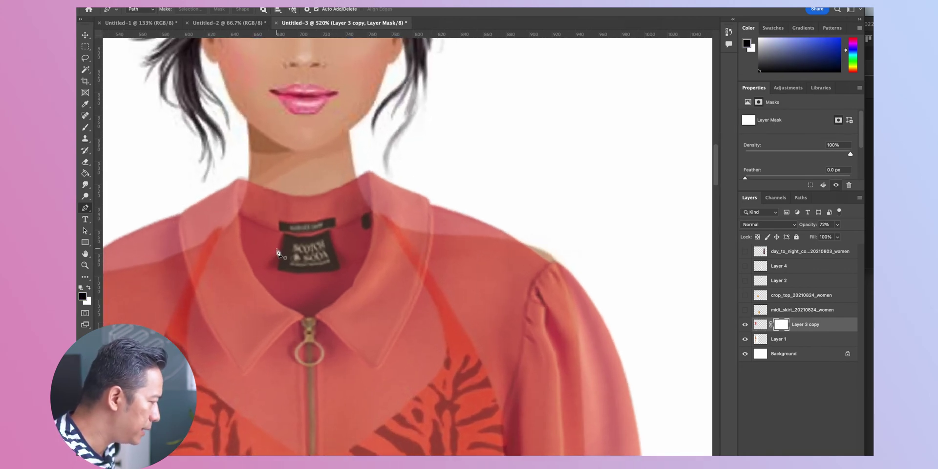
scroll(287, 249, left, 5)
scroll(286, 249, up, 1)
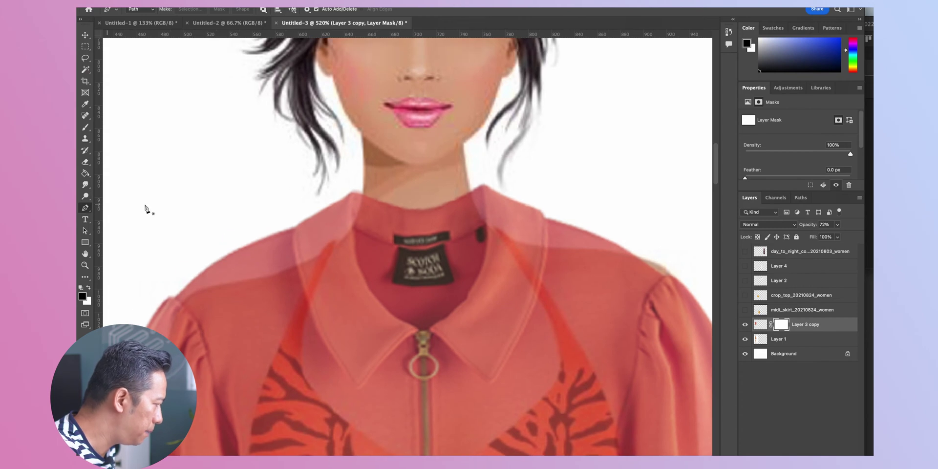
scroll(361, 202, up, 1)
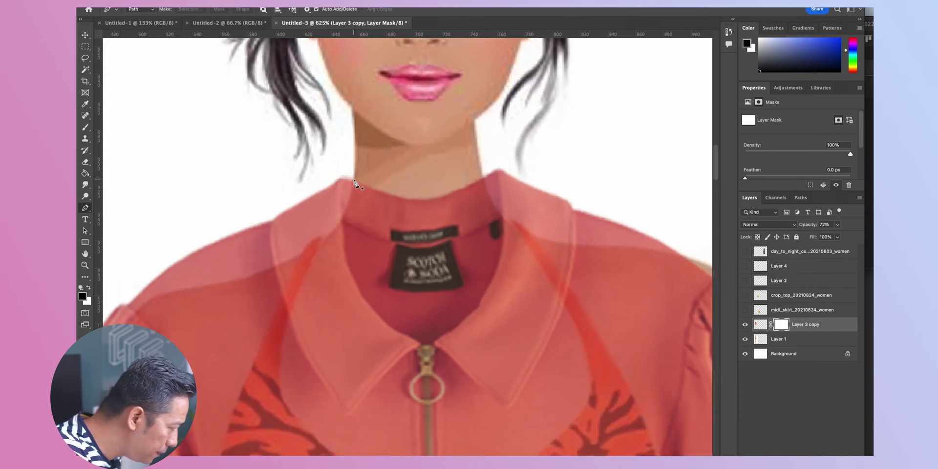
click(356, 183)
scroll(352, 198, up, 2)
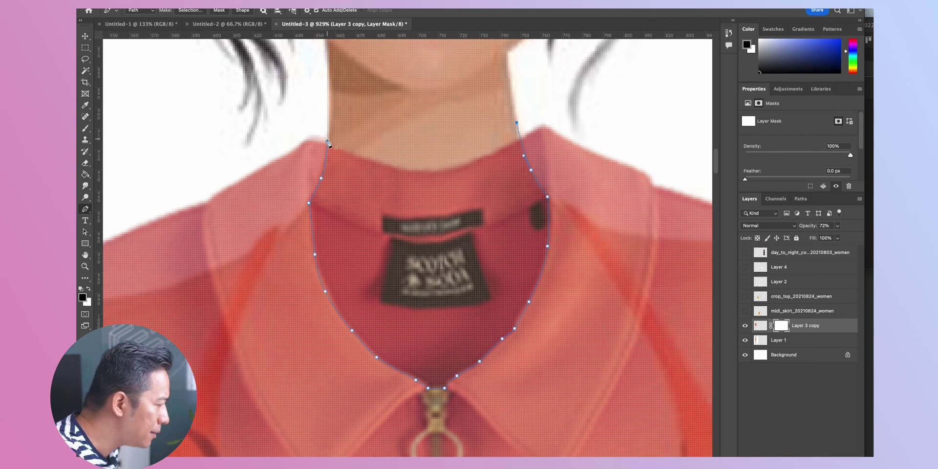
click(327, 142)
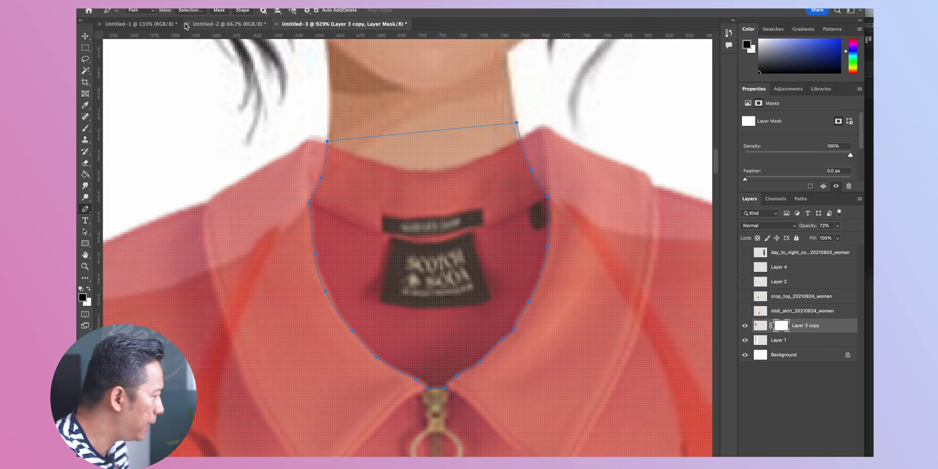
click(191, 10)
click(532, 202)
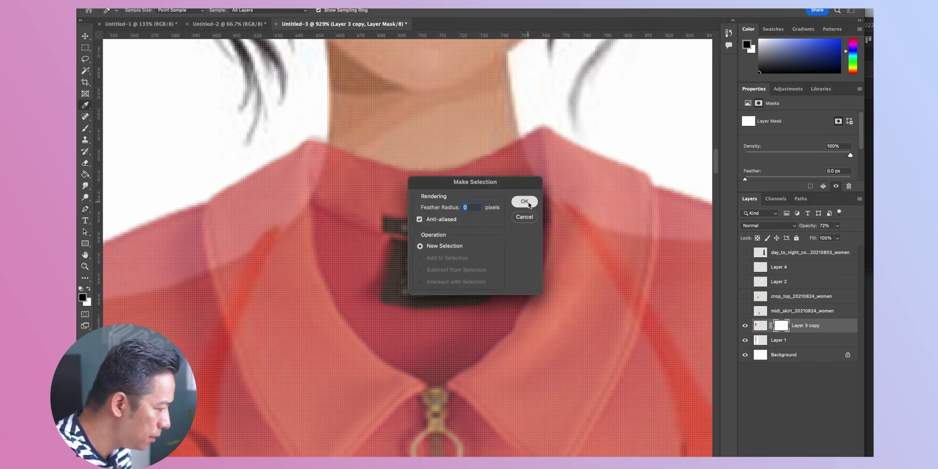
Step: Brush black over the selected neck opening on the dress layer's mask to hide the inner collar and label, and clear the selection
click(85, 128)
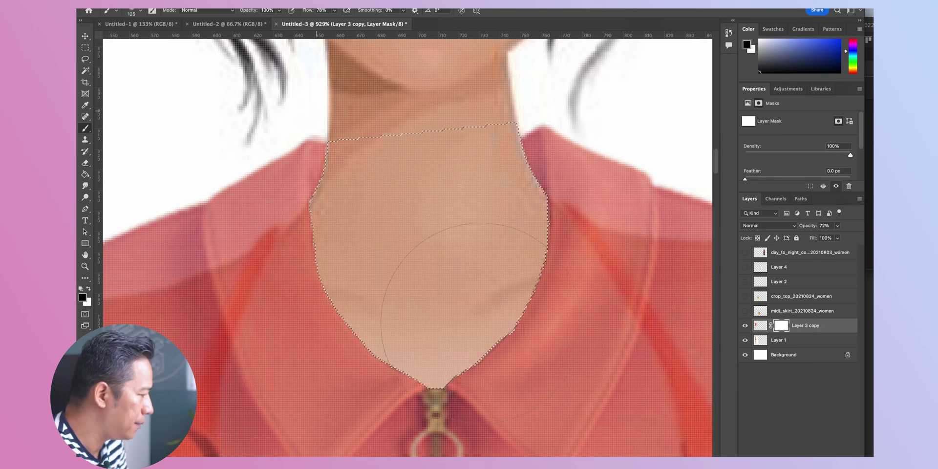
mouse_move(472, 319)
mouse_down()
mouse_move(452, 225)
mouse_move(395, 388)
mouse_up()
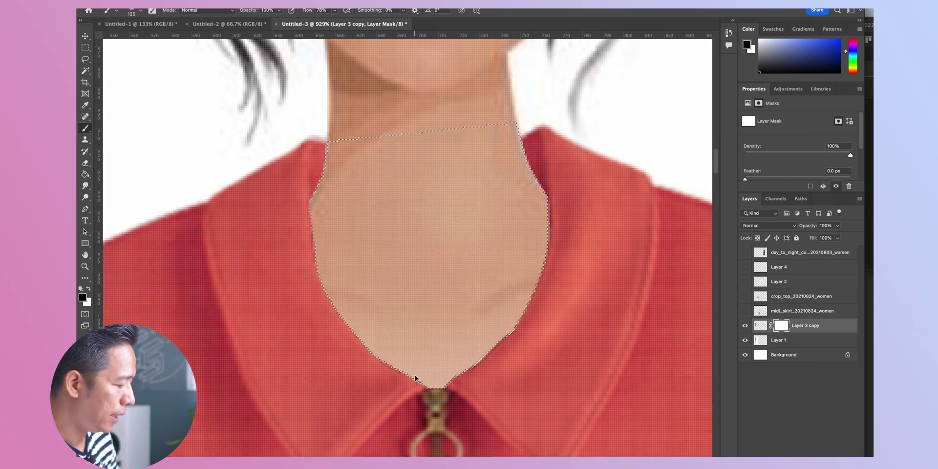
key(super+0)
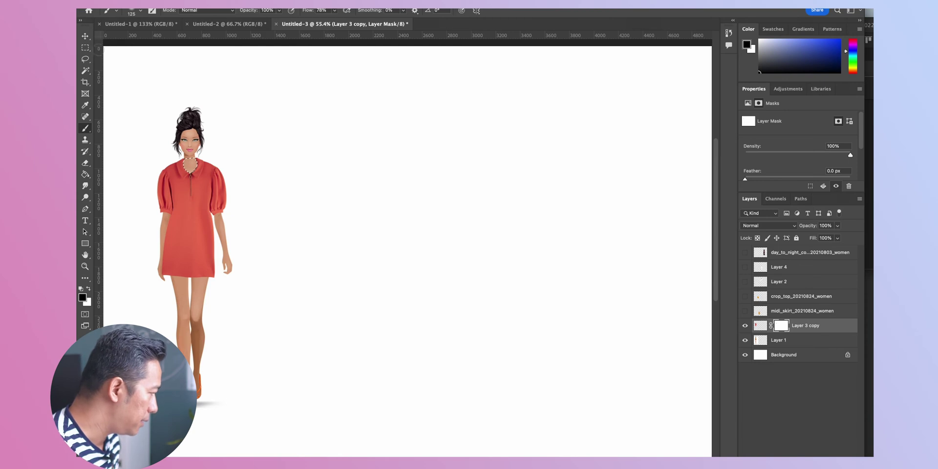
key(v)
key(ctrl+d)
Step: Duplicate the bikini model beside the dressed one and show the wrap top and trousers sketches on Layer 2 and Layer 4
scroll(350, 215, up, 3)
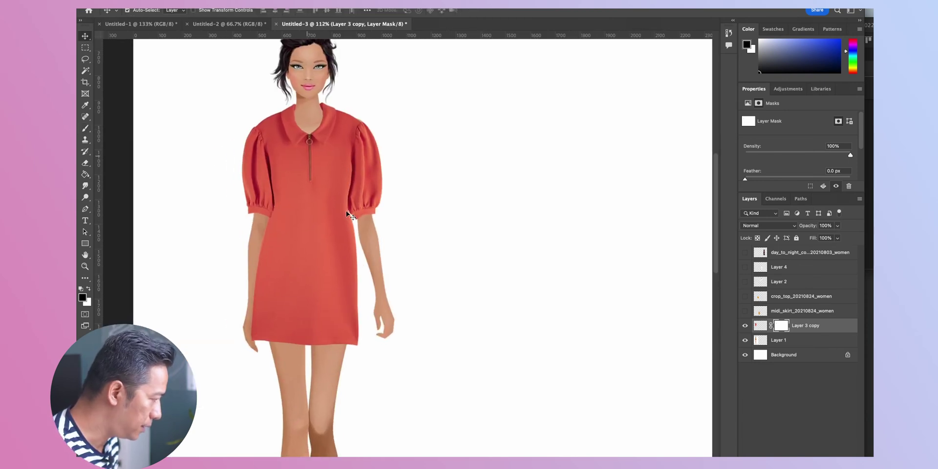
scroll(349, 215, down, 1)
scroll(326, 161, down, 1)
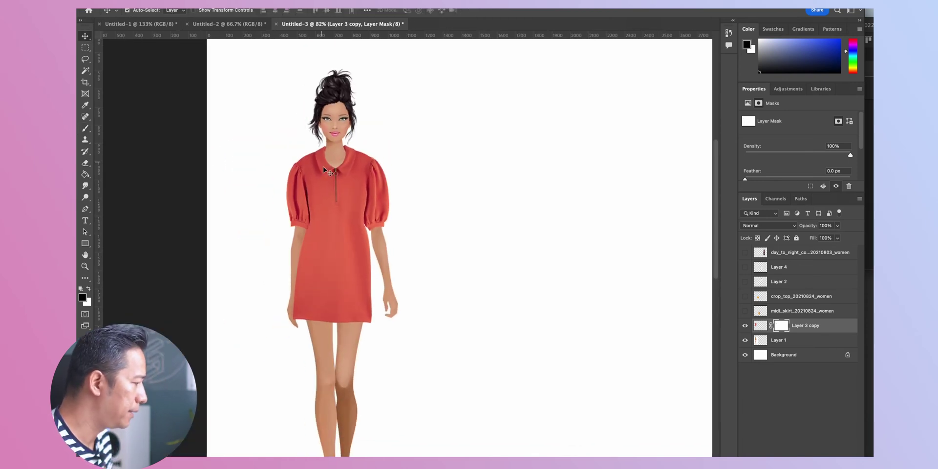
scroll(337, 195, down, 3)
scroll(337, 196, right, 5)
scroll(338, 196, right, 2)
scroll(338, 195, up, 1)
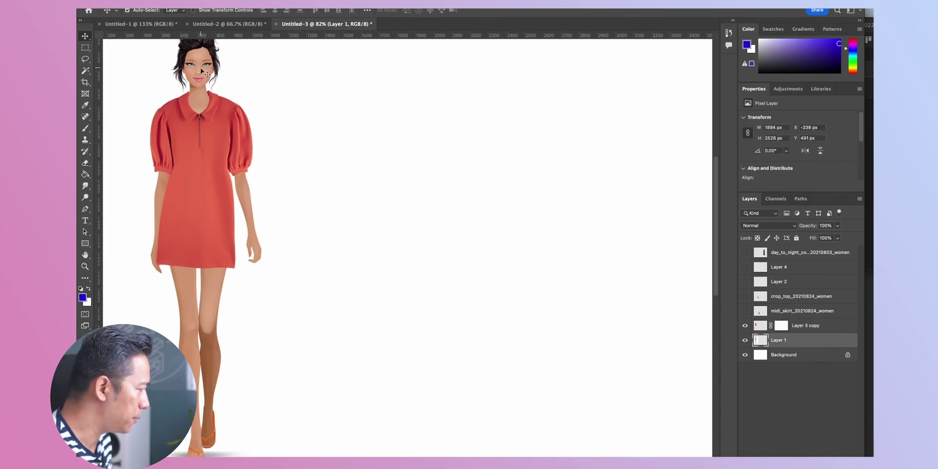
drag(176, 159, 425, 159)
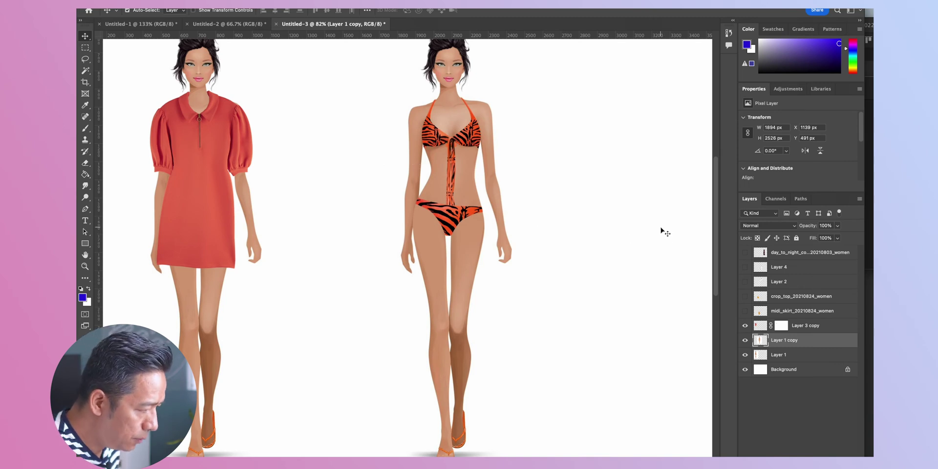
click(744, 281)
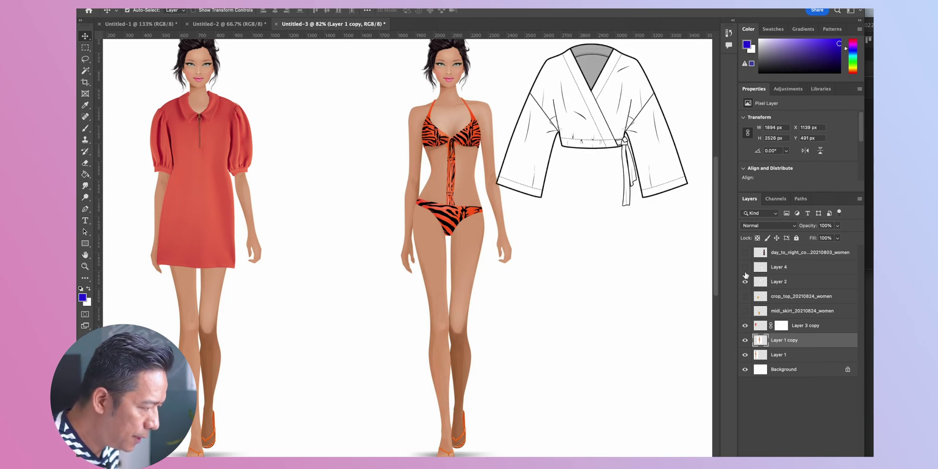
click(744, 267)
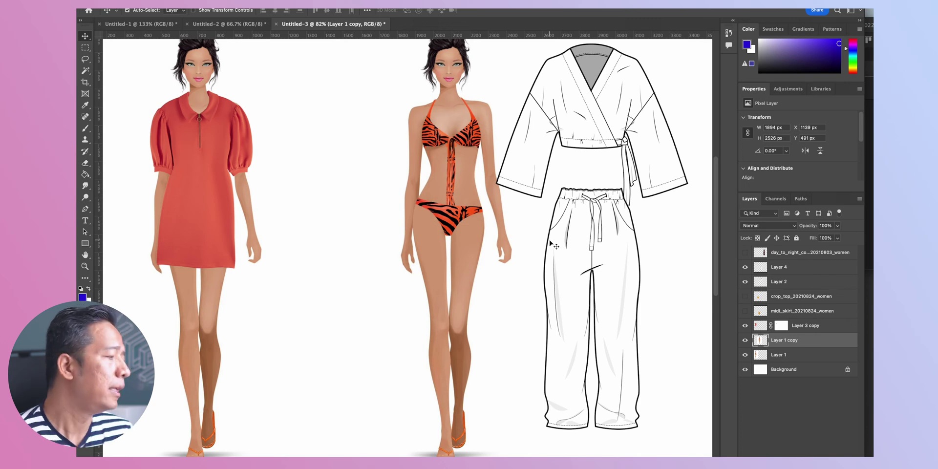
Step: Scale the wrap top to about 933 px wide over the second model's torso and set its layer opacity to 71%
click(581, 107)
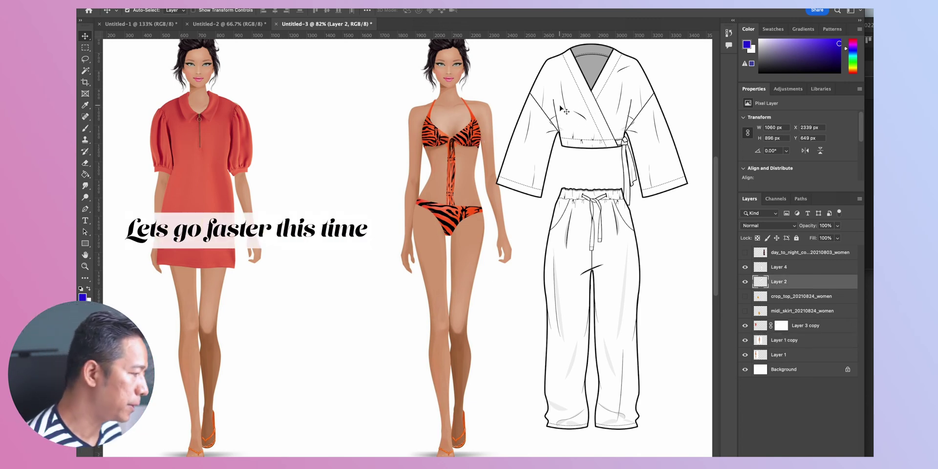
drag(563, 106, 540, 122)
key(super+t)
drag(664, 60, 637, 87)
drag(555, 145, 454, 147)
drag(373, 225, 366, 230)
key(Return)
click(837, 225)
drag(837, 237, 825, 238)
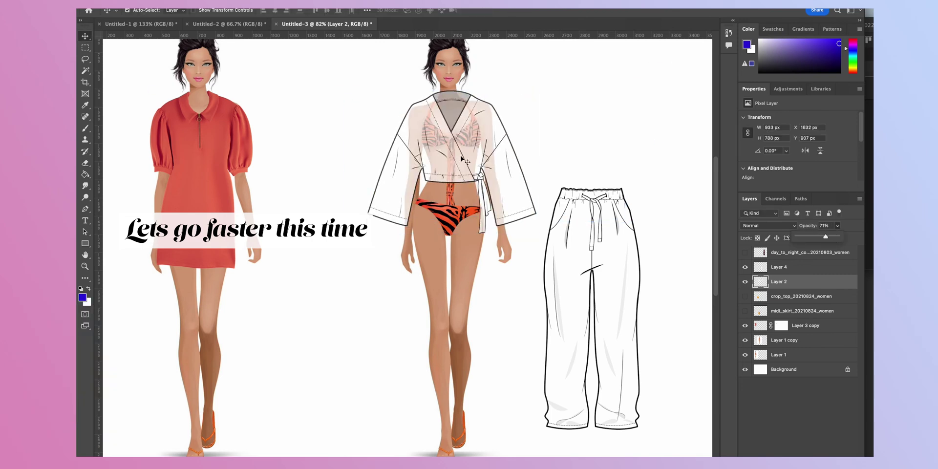
Step: Nudge the wrap top slightly down, start Puppet Warp on it, and pin its waist, chest and one underarm
scroll(430, 200, up, 8)
scroll(476, 160, down, 2)
scroll(490, 160, up, 1)
scroll(490, 160, right, 3)
drag(421, 195, 419, 200)
click(153, 3)
click(181, 165)
click(406, 307)
click(405, 242)
click(352, 265)
Step: Pin and pull both sleeves inward over the model's arms, raise the shoulder beside the neck slightly, and commit the Puppet Warp
drag(282, 375, 313, 382)
drag(321, 309, 326, 305)
click(465, 261)
drag(499, 298, 489, 302)
drag(509, 395, 505, 399)
click(497, 267)
drag(497, 267, 490, 270)
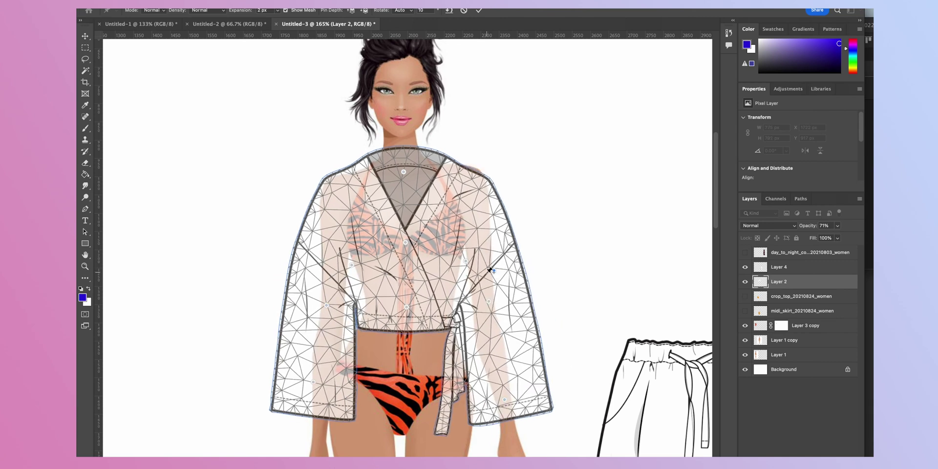
drag(455, 165, 457, 161)
key(Return)
scroll(405, 174, up, 6)
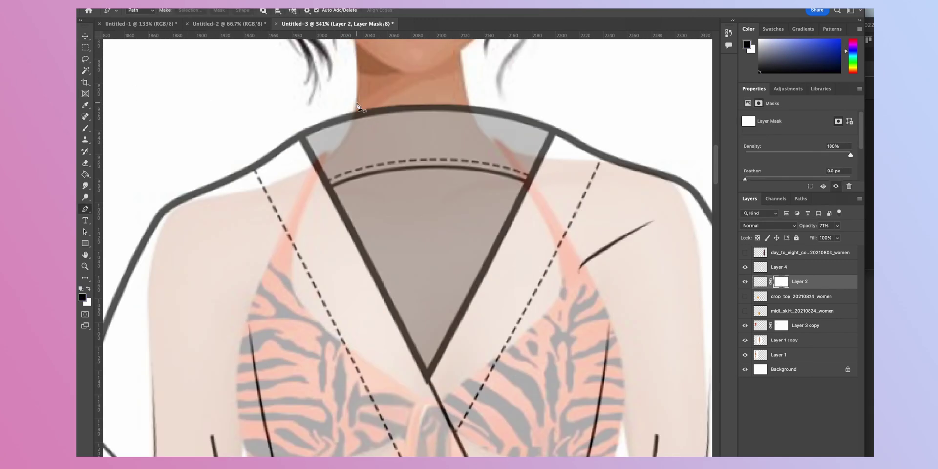